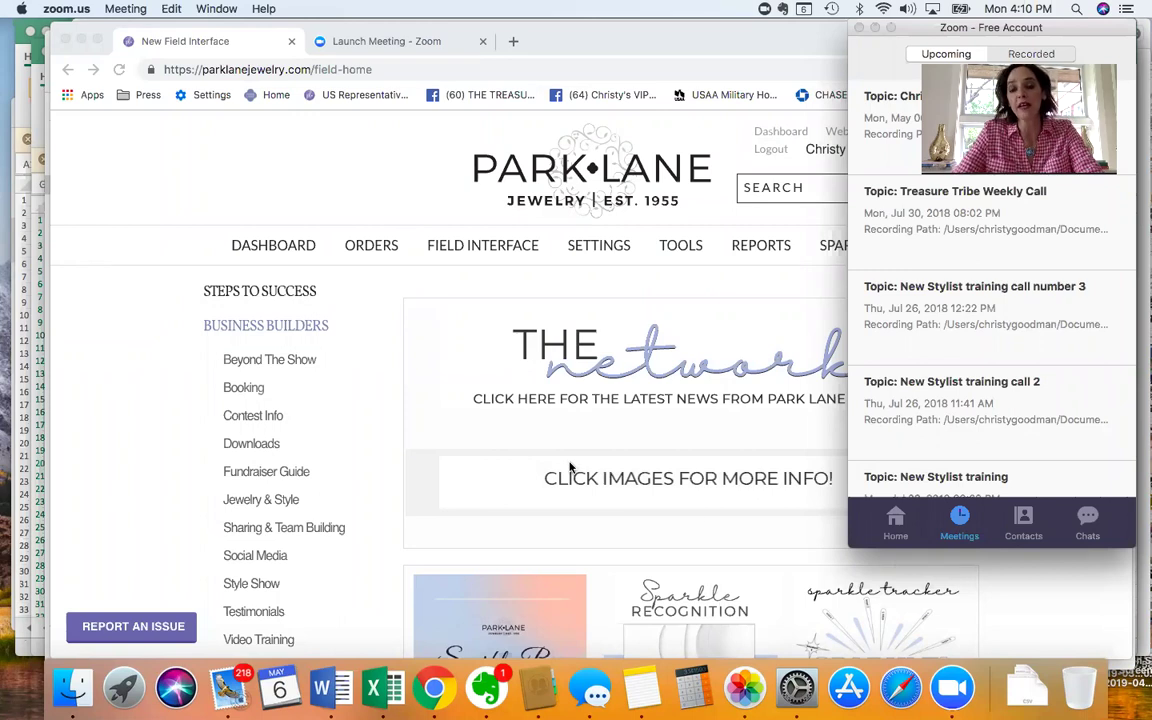
# Open Order Entry from the ORDERS menu in the Park Lane back office to list current open orders.
pyautogui.click(355, 150)
pyautogui.moveTo(380, 250)
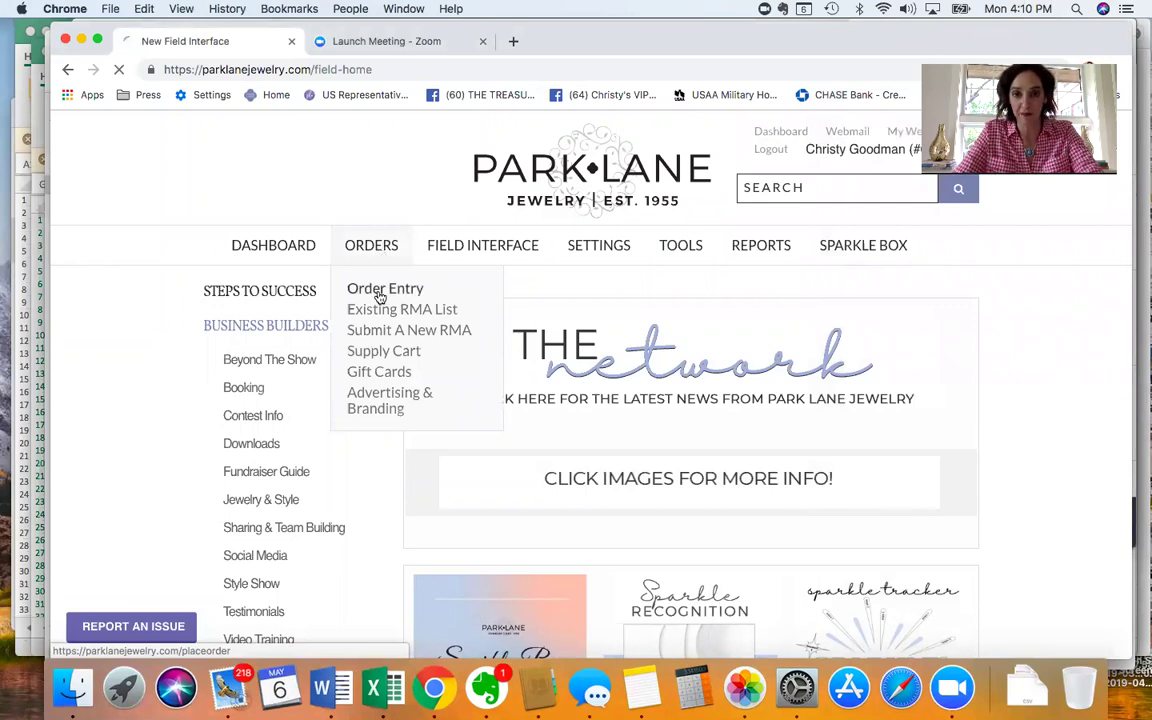
pyautogui.click(381, 290)
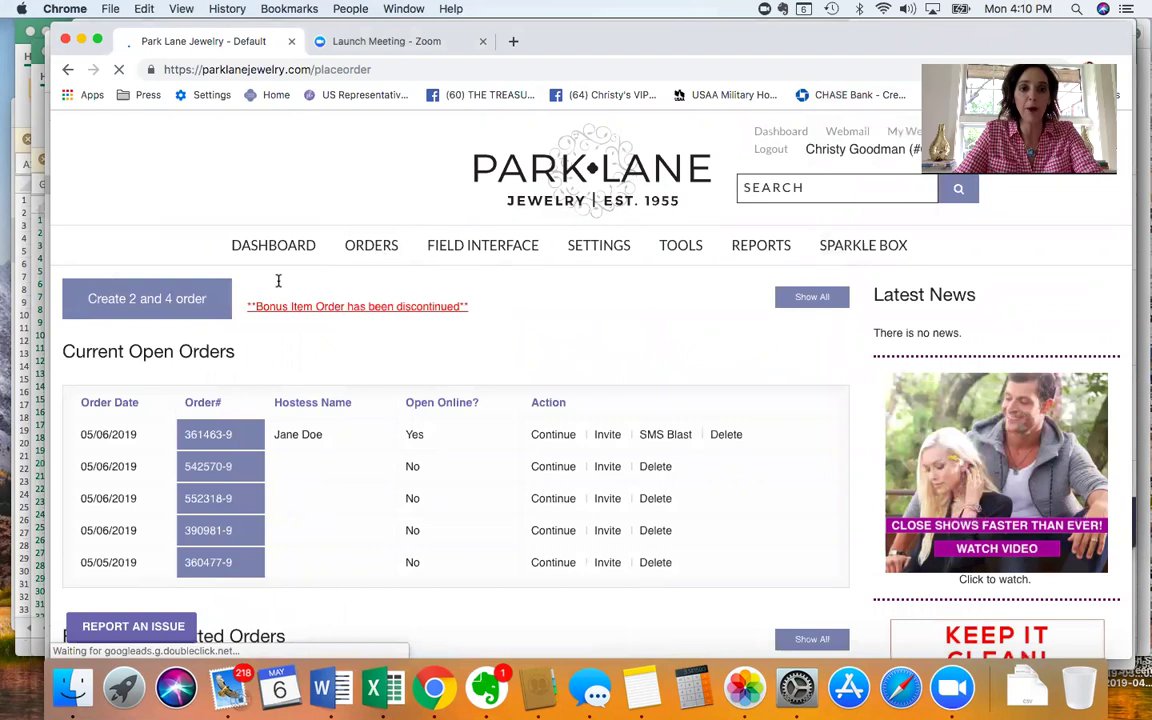
# Create a new 2 and 4 show order and scroll down to its blank Show & Hostess Info form.
pyautogui.click(143, 302)
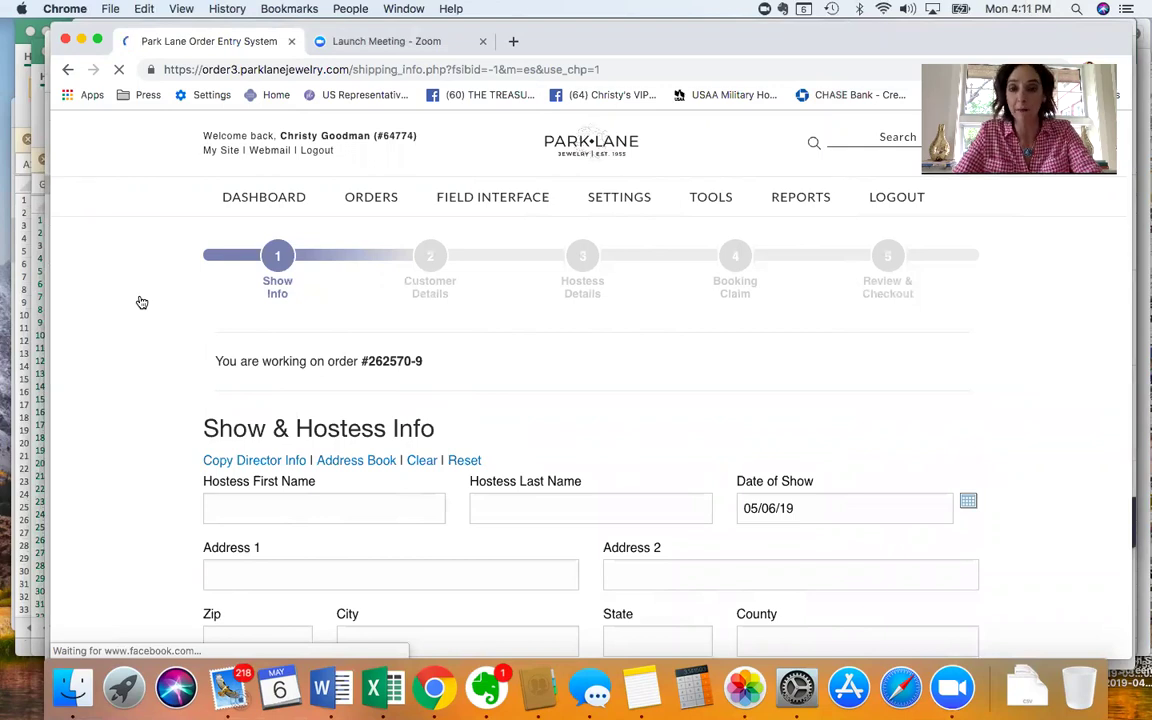
pyautogui.scroll(-2, 288, 352)
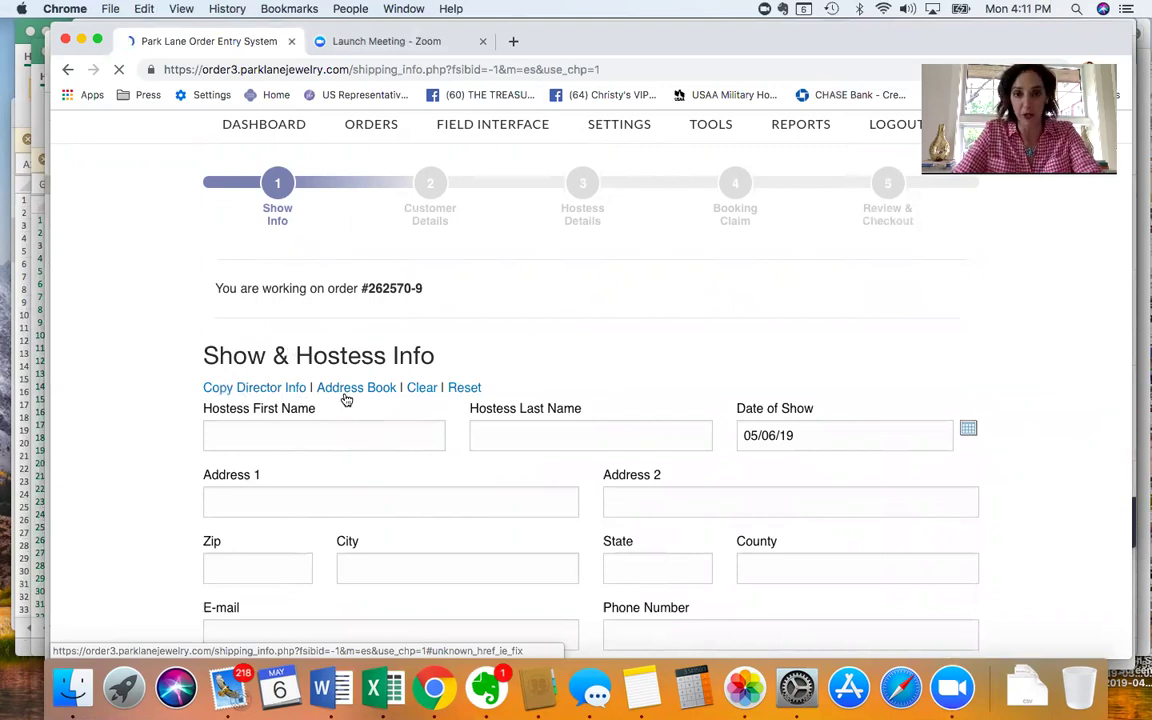
pyautogui.scroll(-1, 346, 399)
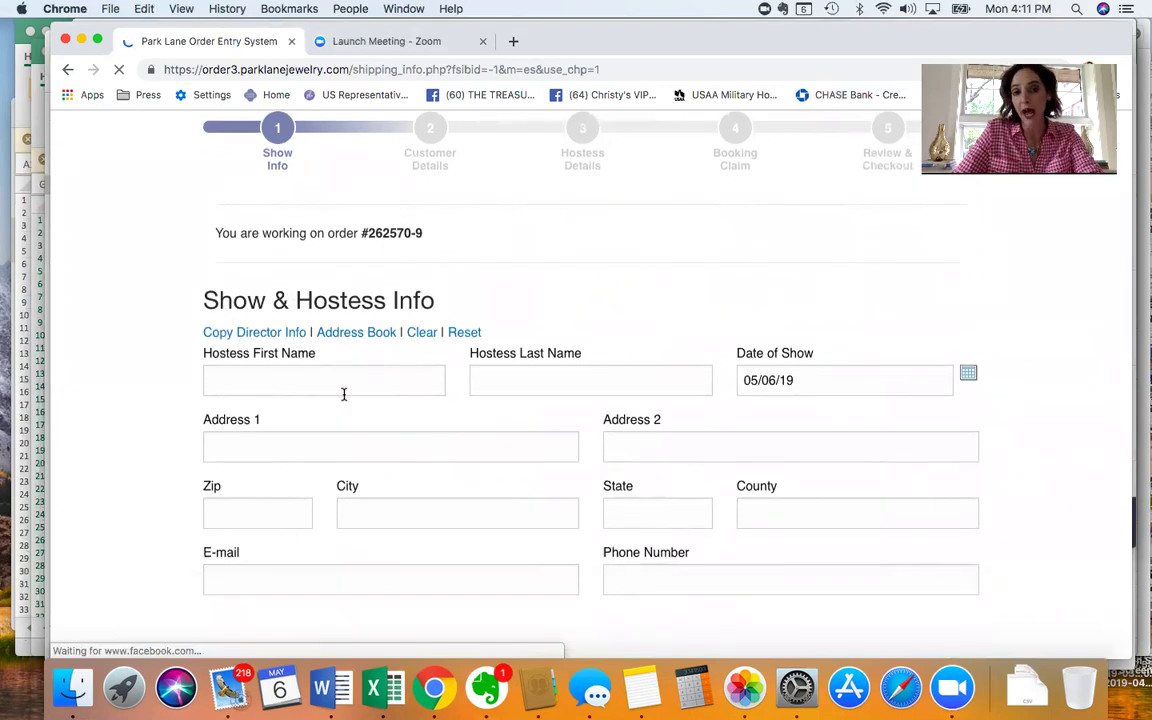
# Enter the hostess's first and last name.
pyautogui.click(337, 386)
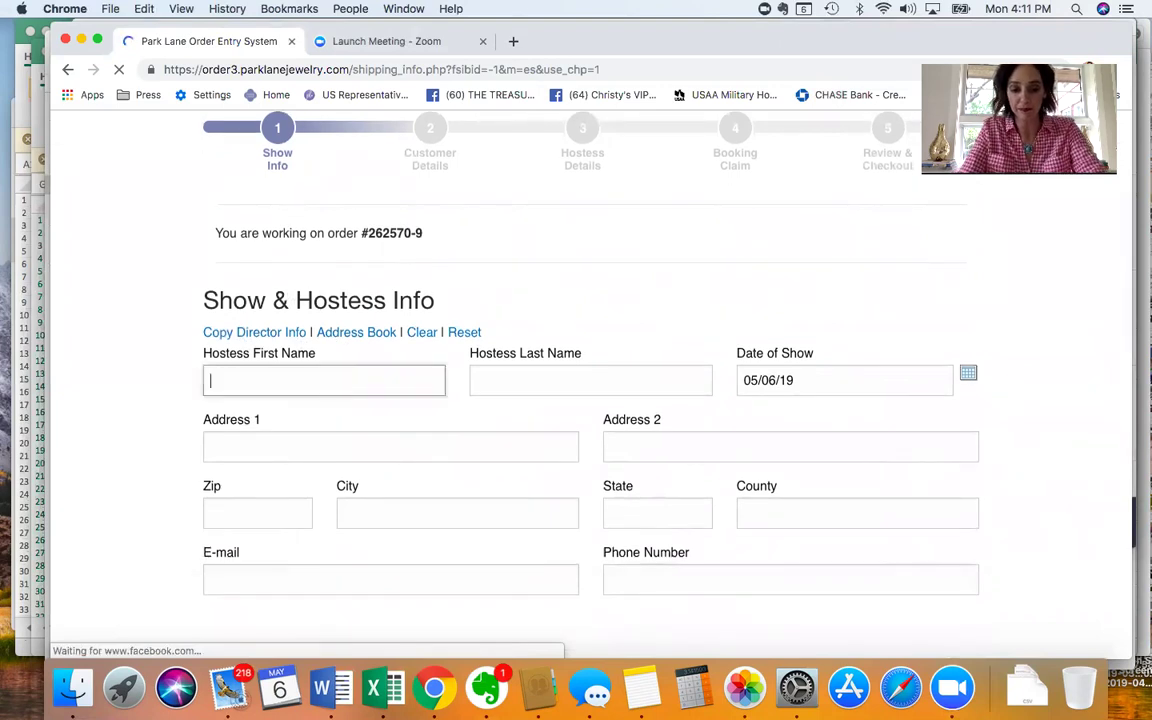
pyautogui.click(694, 379)
pyautogui.write('Smith')
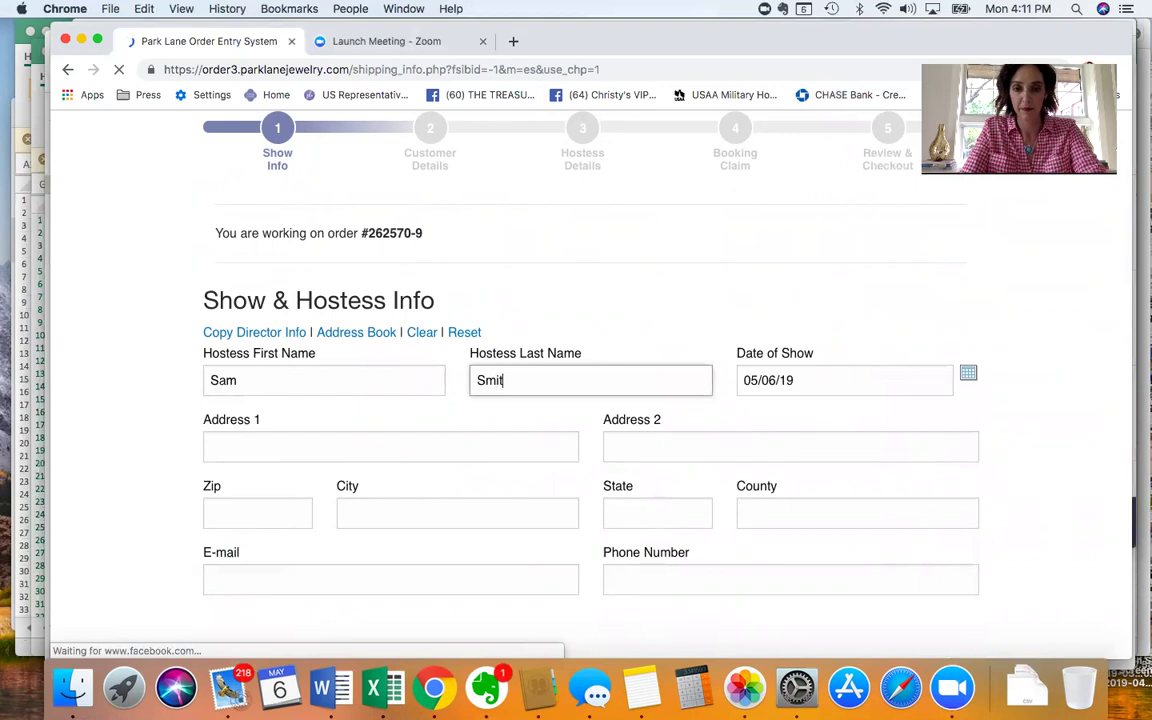
# Enter the hostess's street address and corrected zip code, then pick the suggested city and county.
pyautogui.click(403, 447)
pyautogui.write('123 Ma')
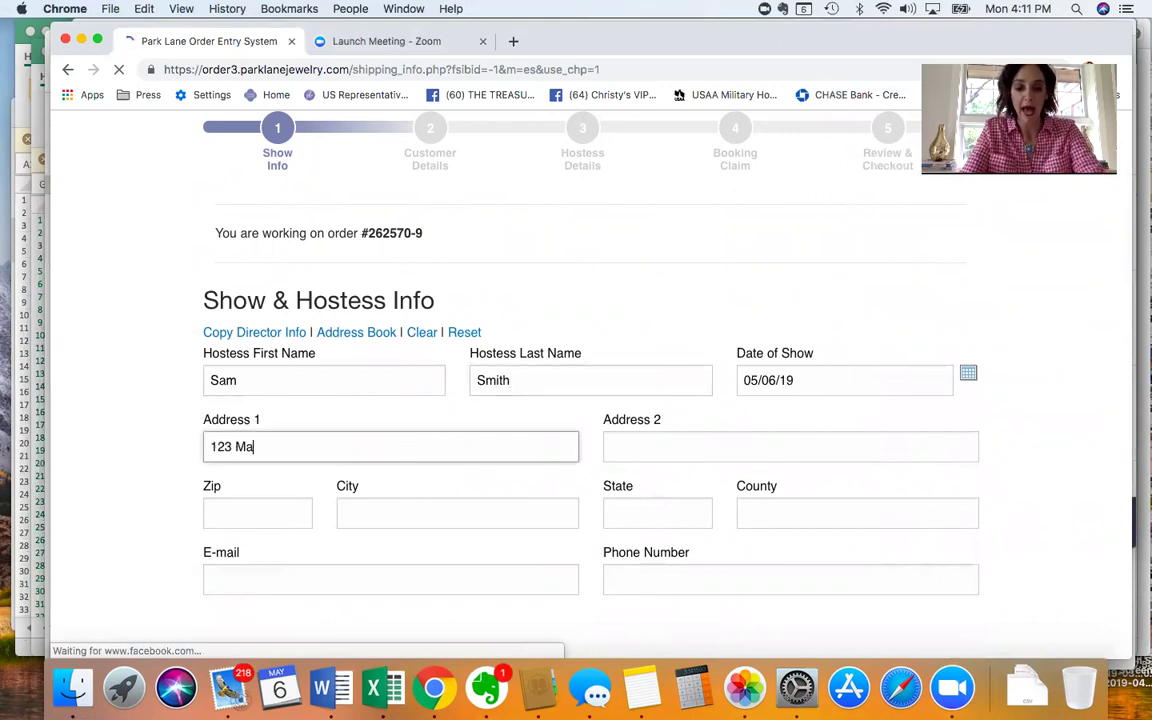
pyautogui.write('in St.')
pyautogui.press('Tab')
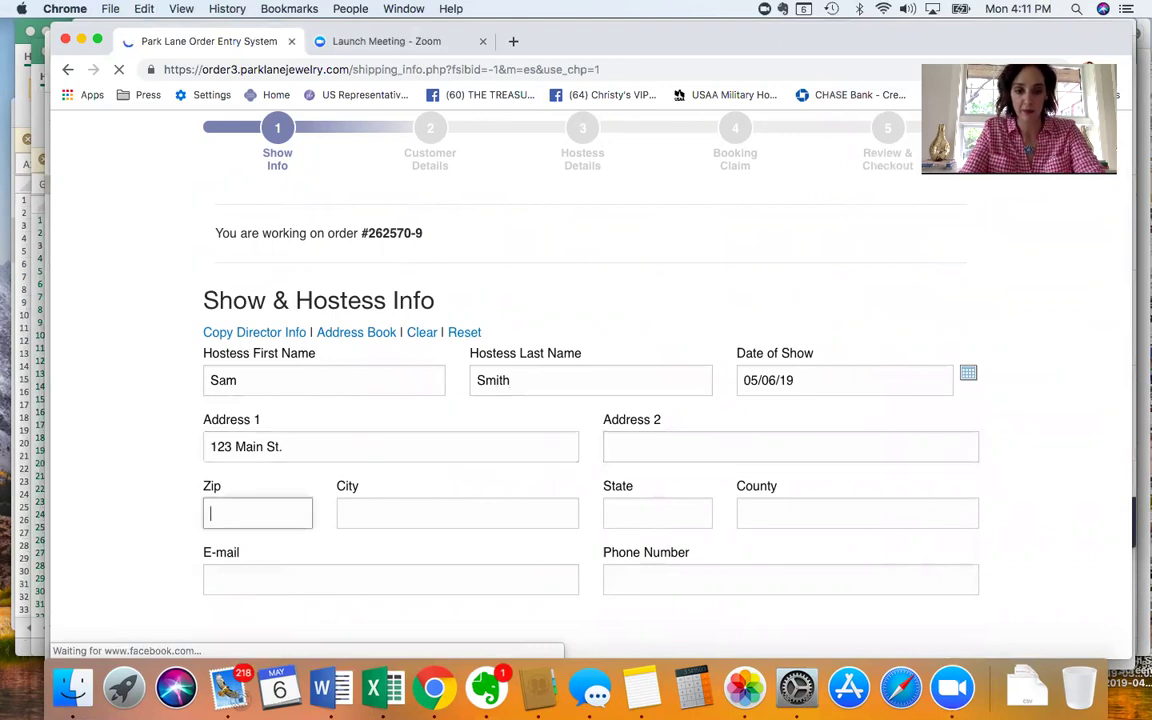
pyautogui.write('75087')
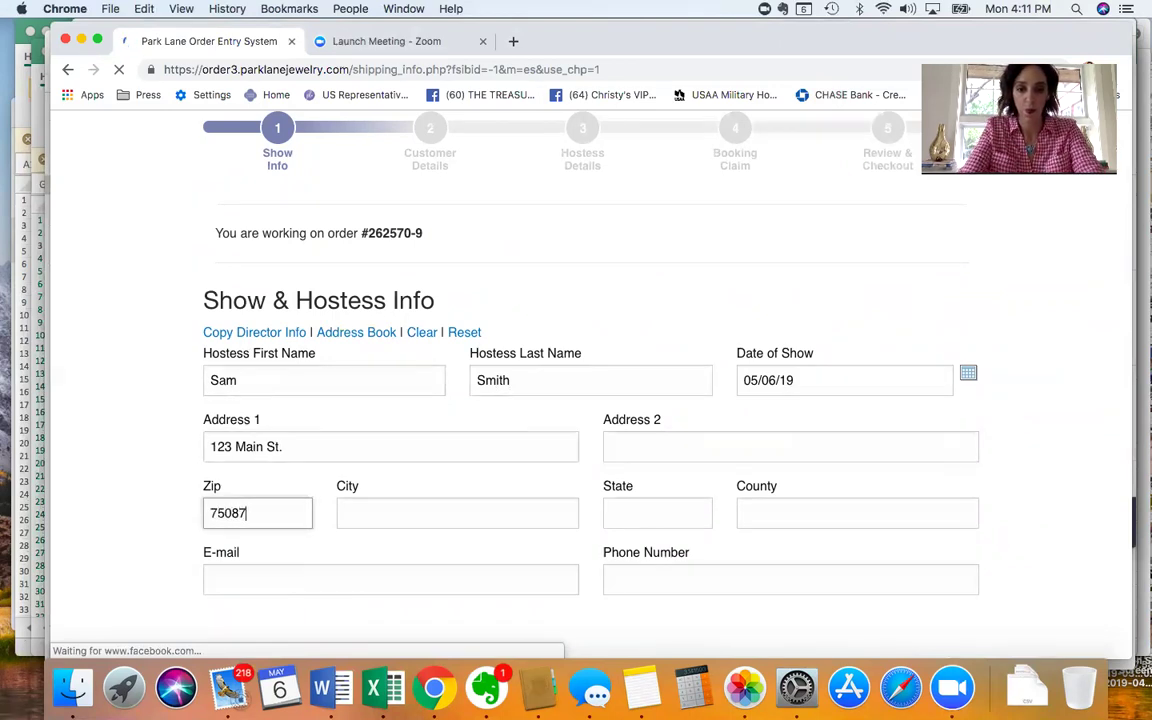
pyautogui.press('Tab')
pyautogui.click(265, 508)
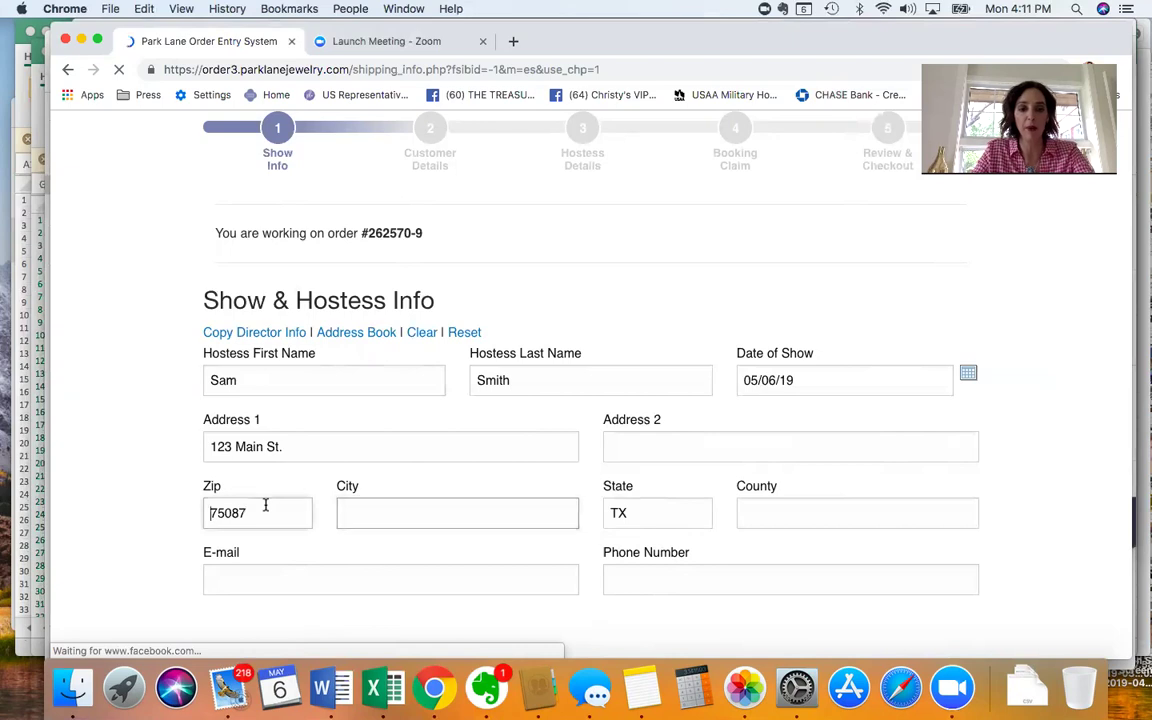
pyautogui.press('BackSpace')
pyautogui.write('7')
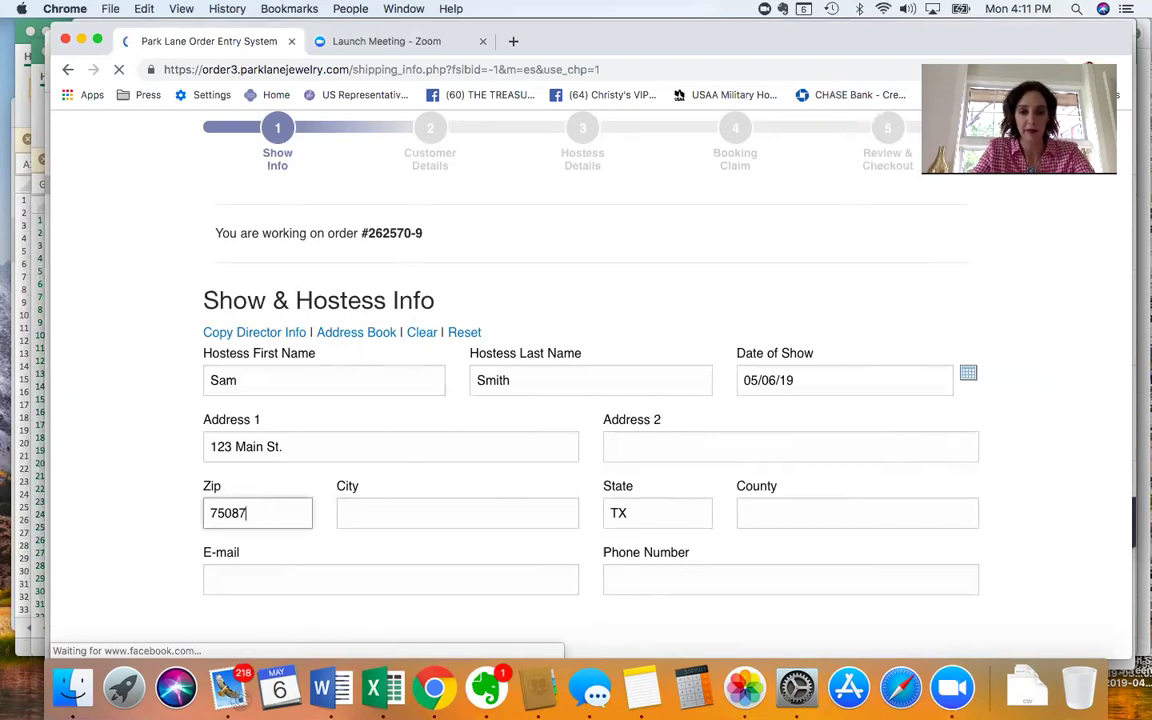
pyautogui.press('Tab')
pyautogui.scroll(-3, 360, 579)
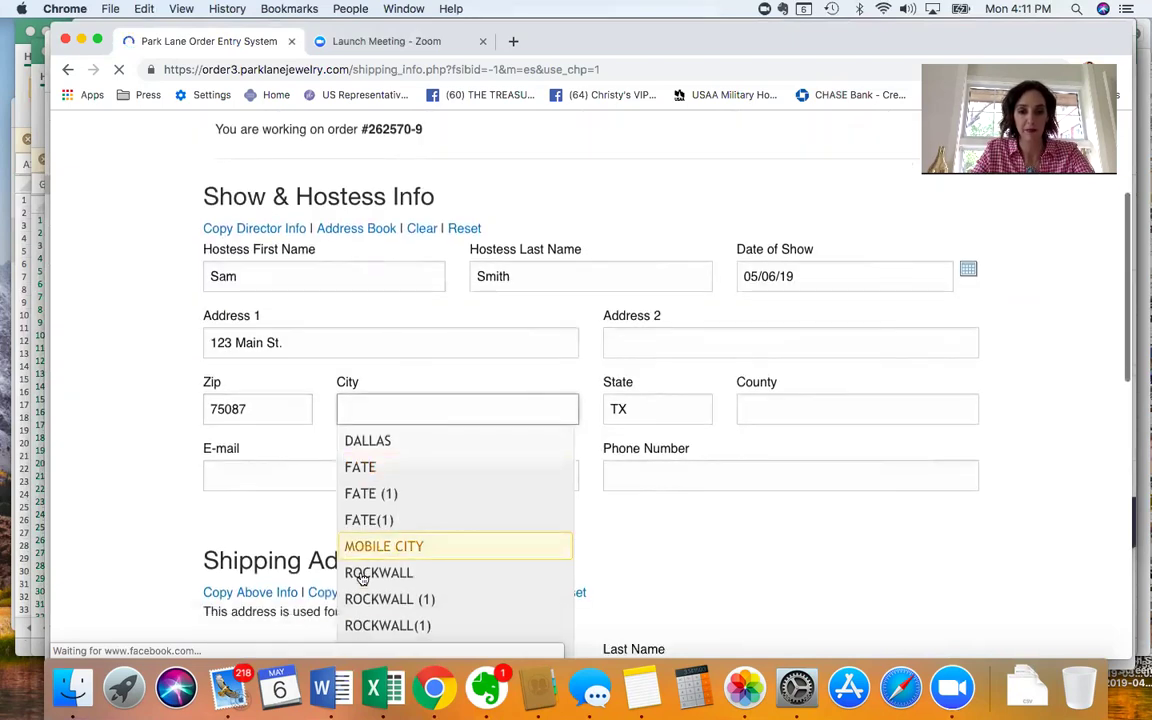
pyautogui.click(484, 566)
pyautogui.click(746, 404)
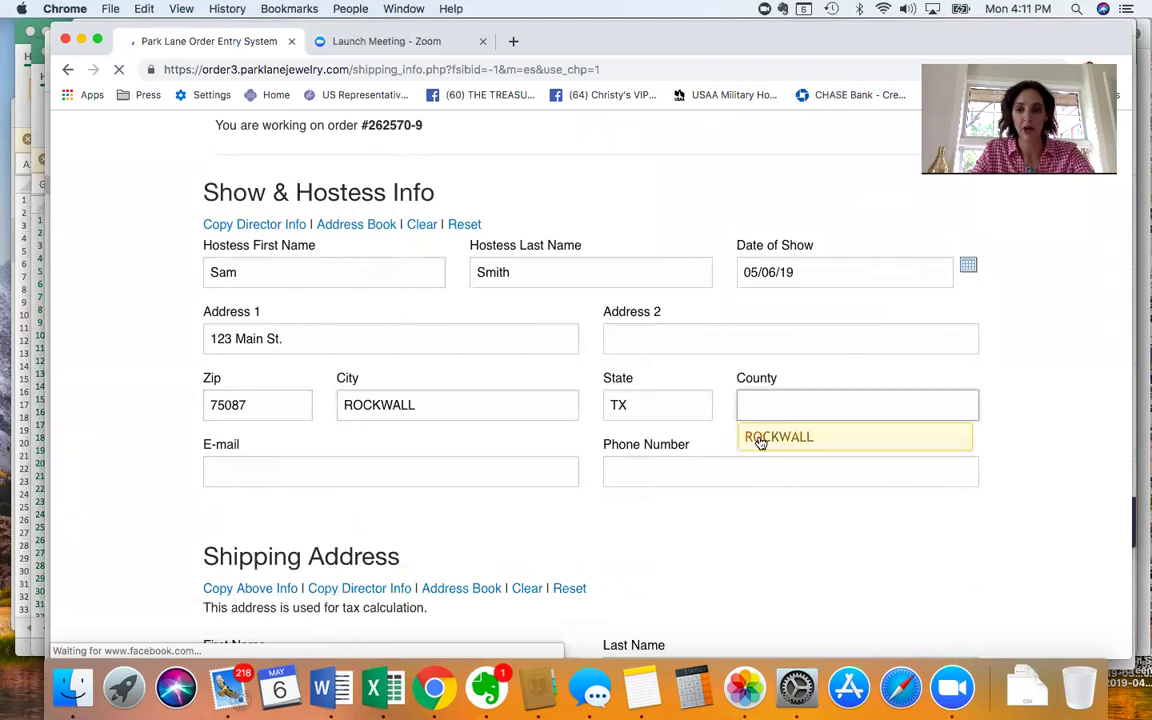
pyautogui.click(760, 434)
# Fill in the hostess's e-mail address and phone number.
pyautogui.click(466, 461)
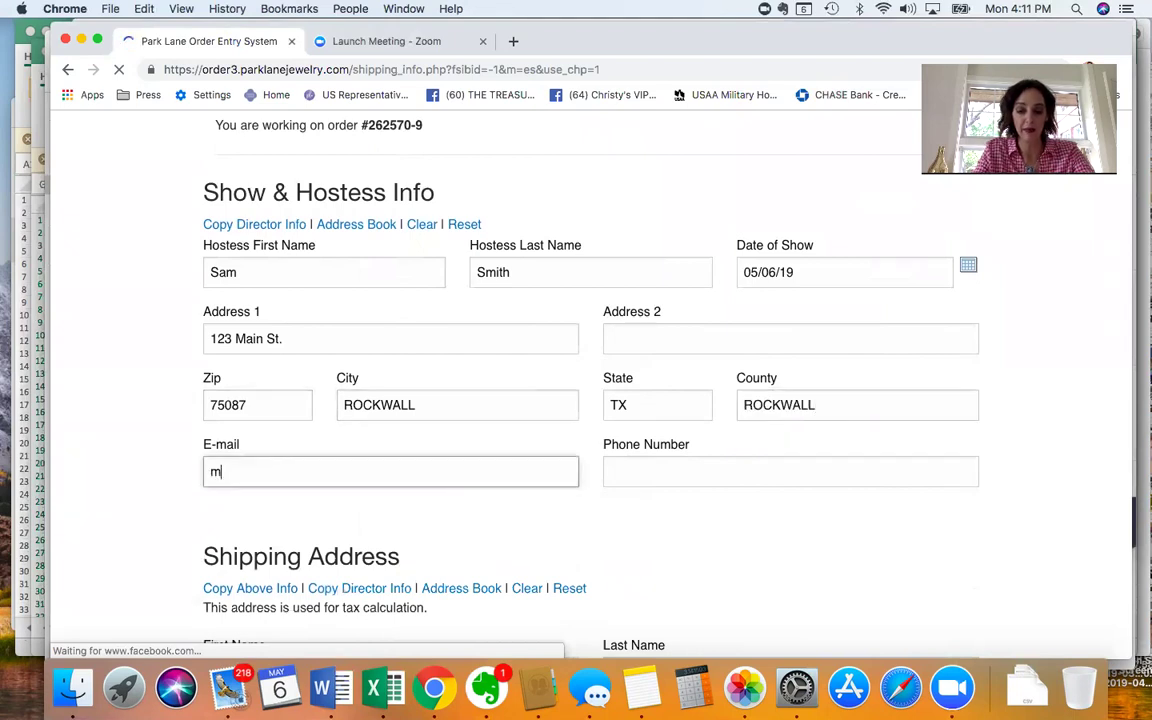
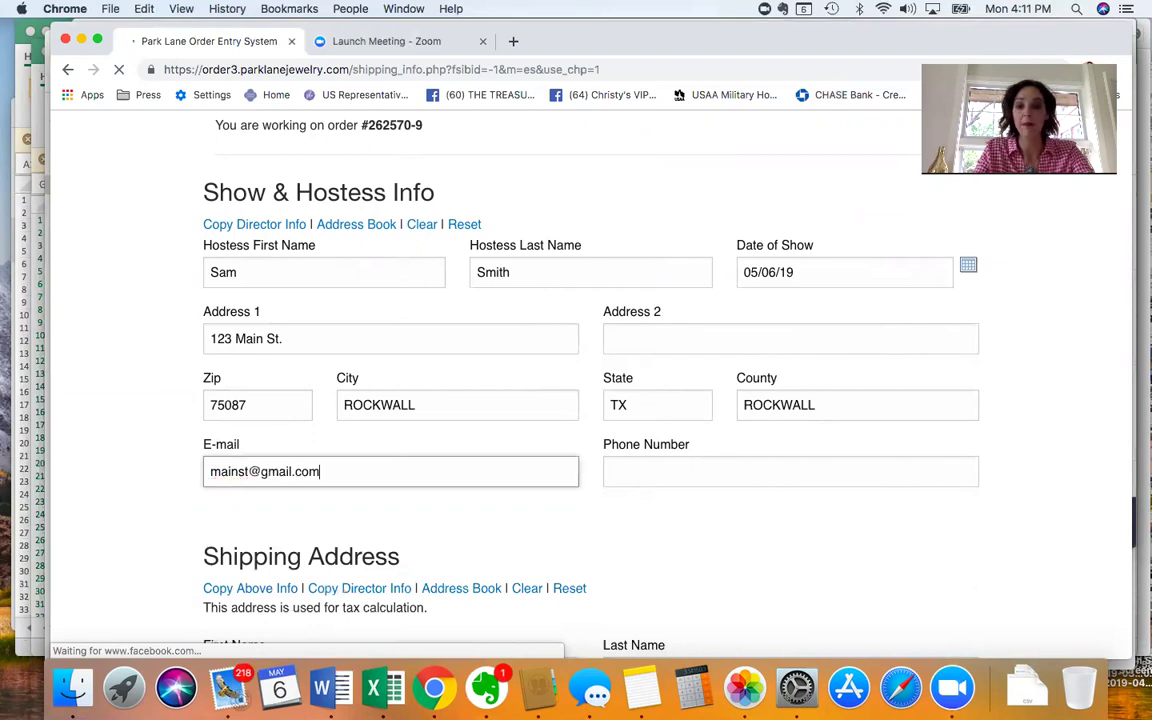
pyautogui.click(620, 471)
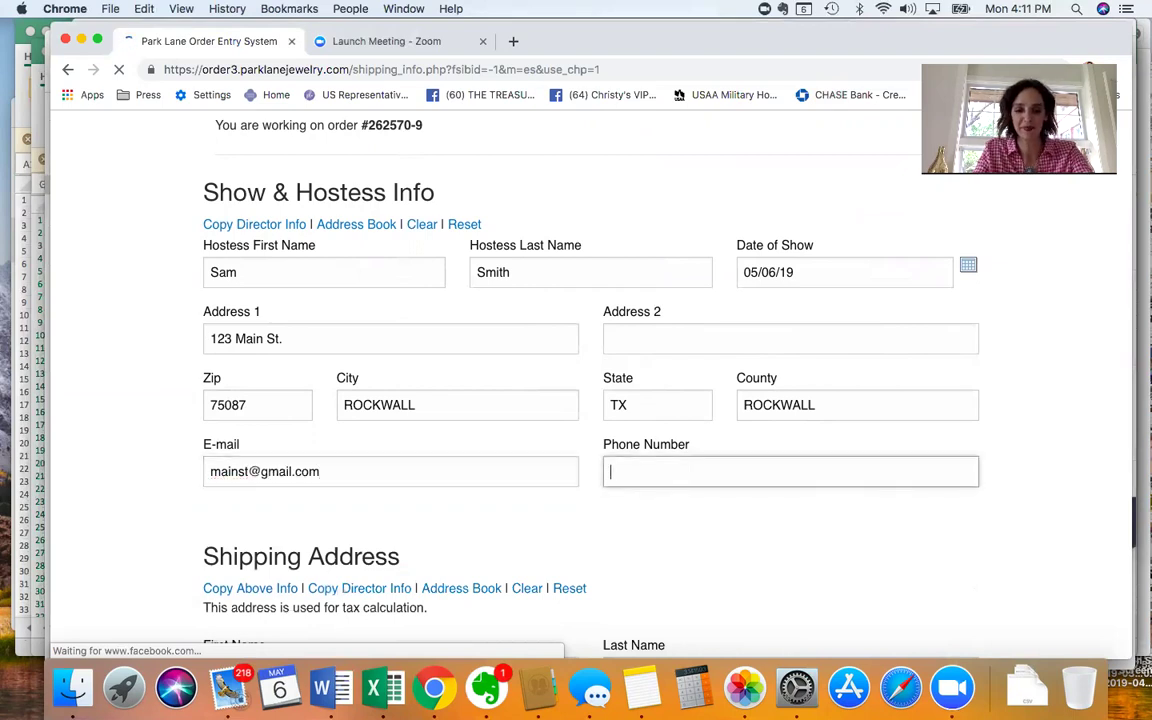
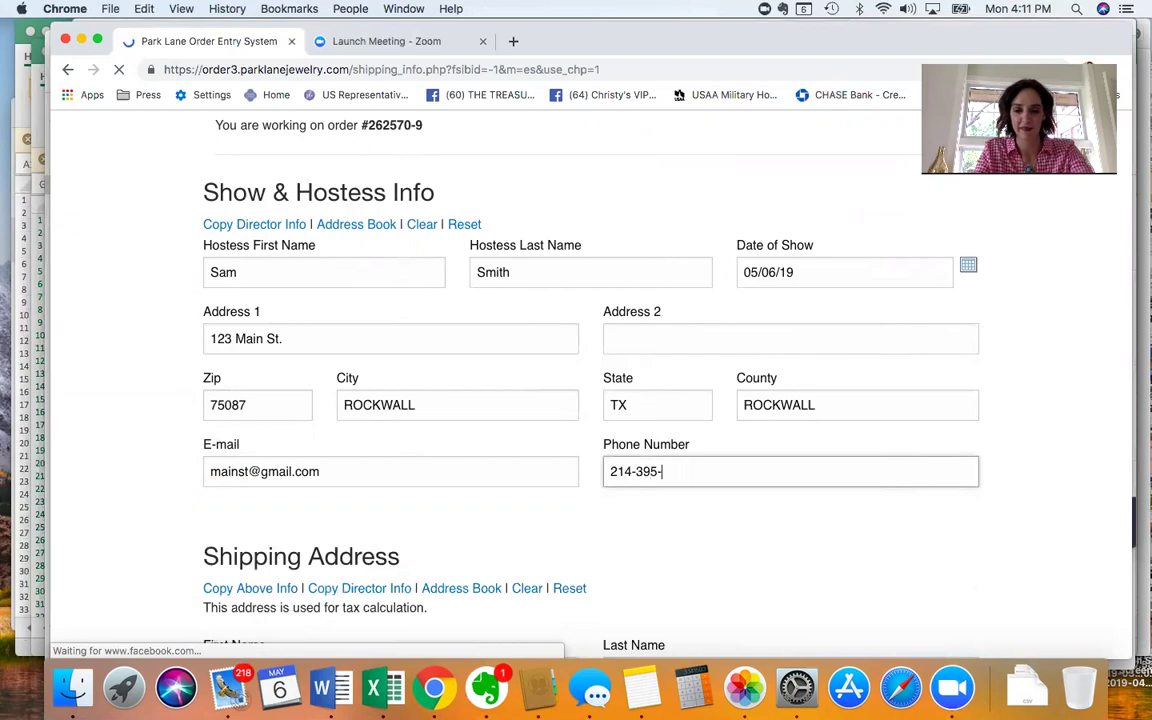
# Copy the hostess details into the Shipping Address with Copy Above Info.
pyautogui.scroll(-3, 288, 432)
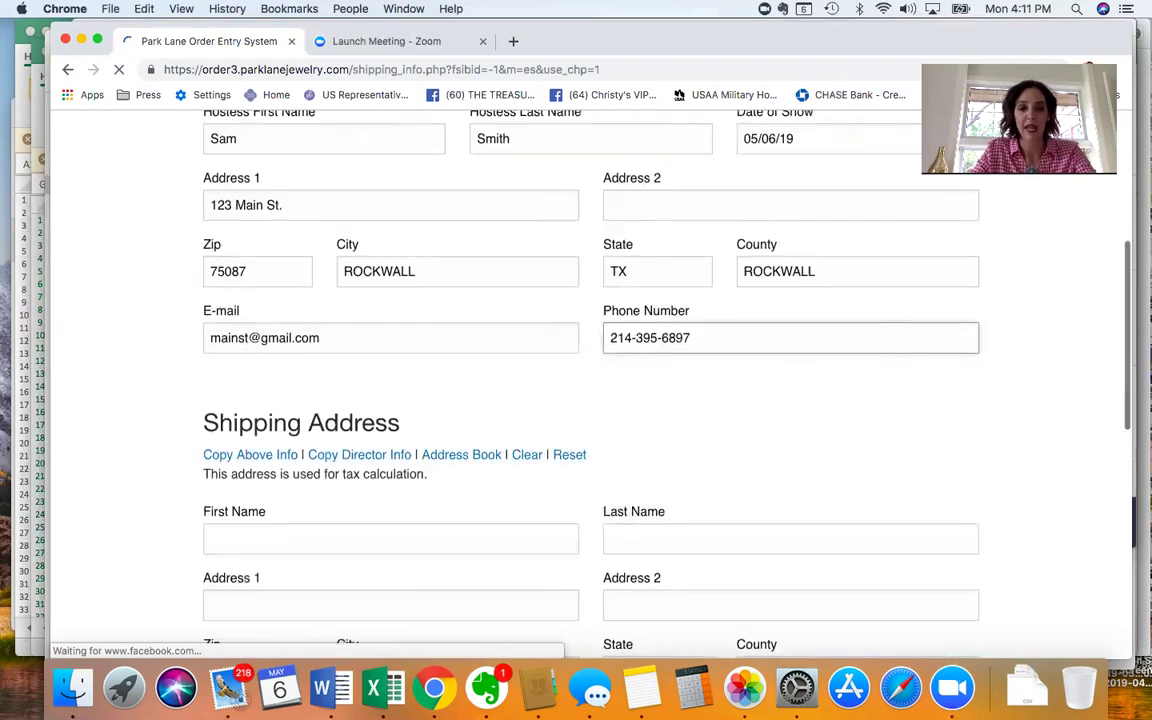
pyautogui.click(257, 459)
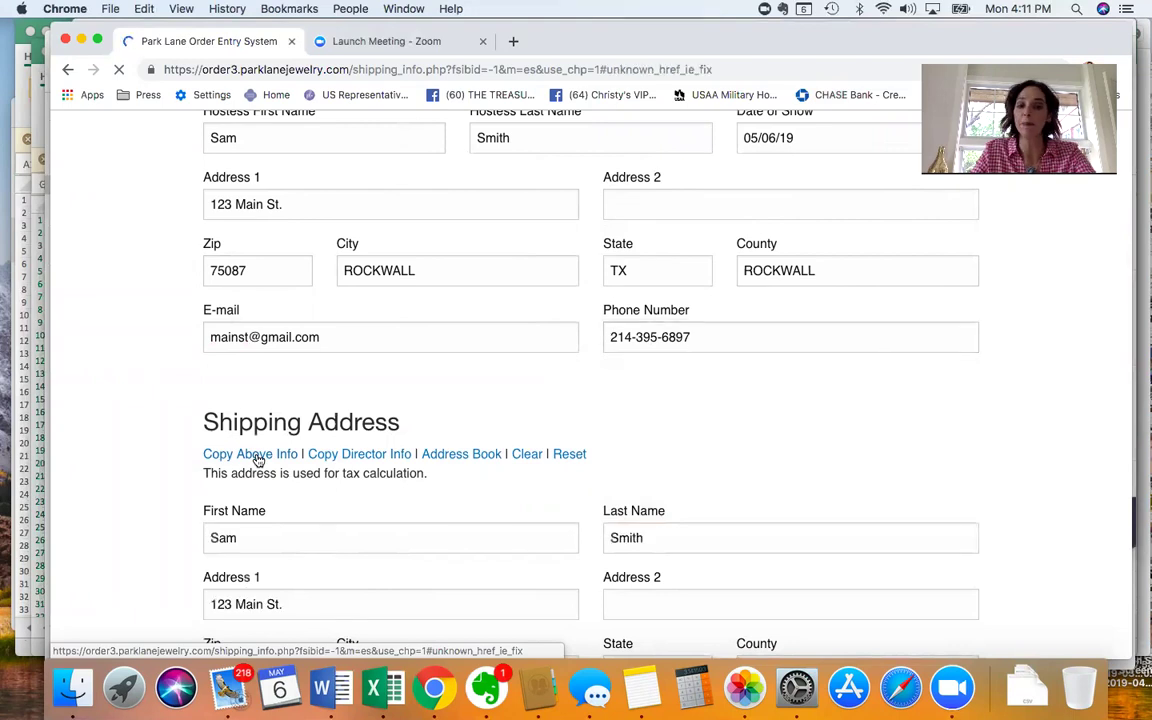
pyautogui.scroll(-1, 378, 468)
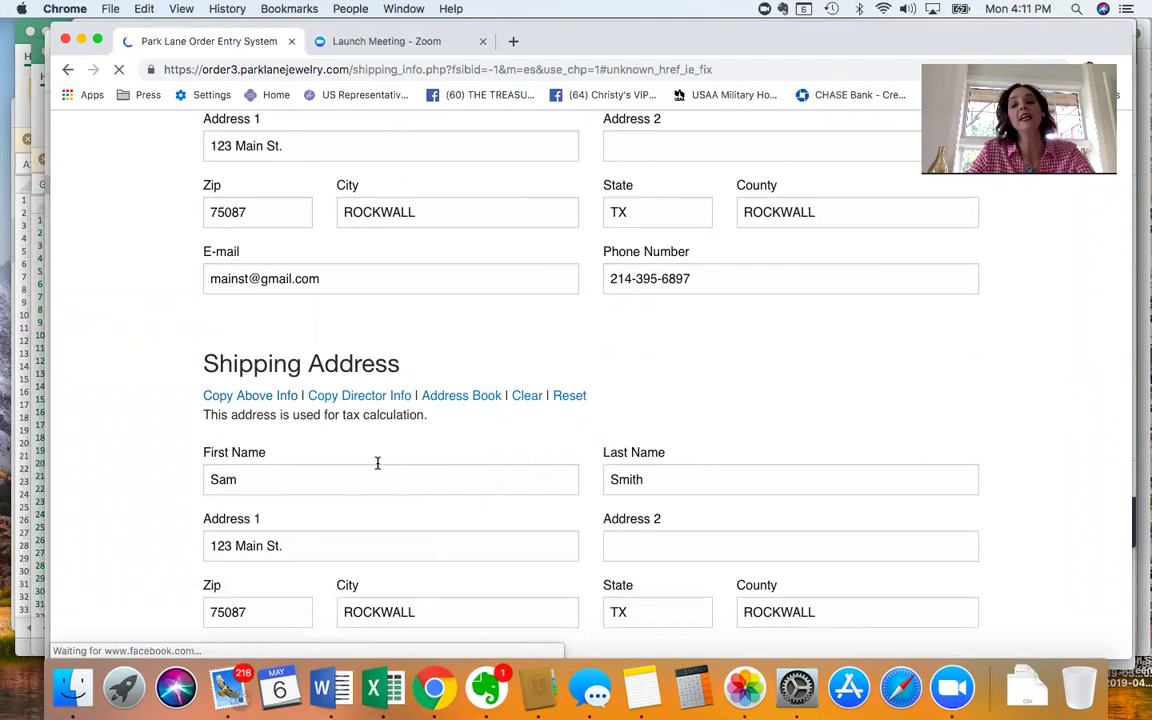
pyautogui.scroll(-1, 378, 463)
pyautogui.scroll(-1, 378, 465)
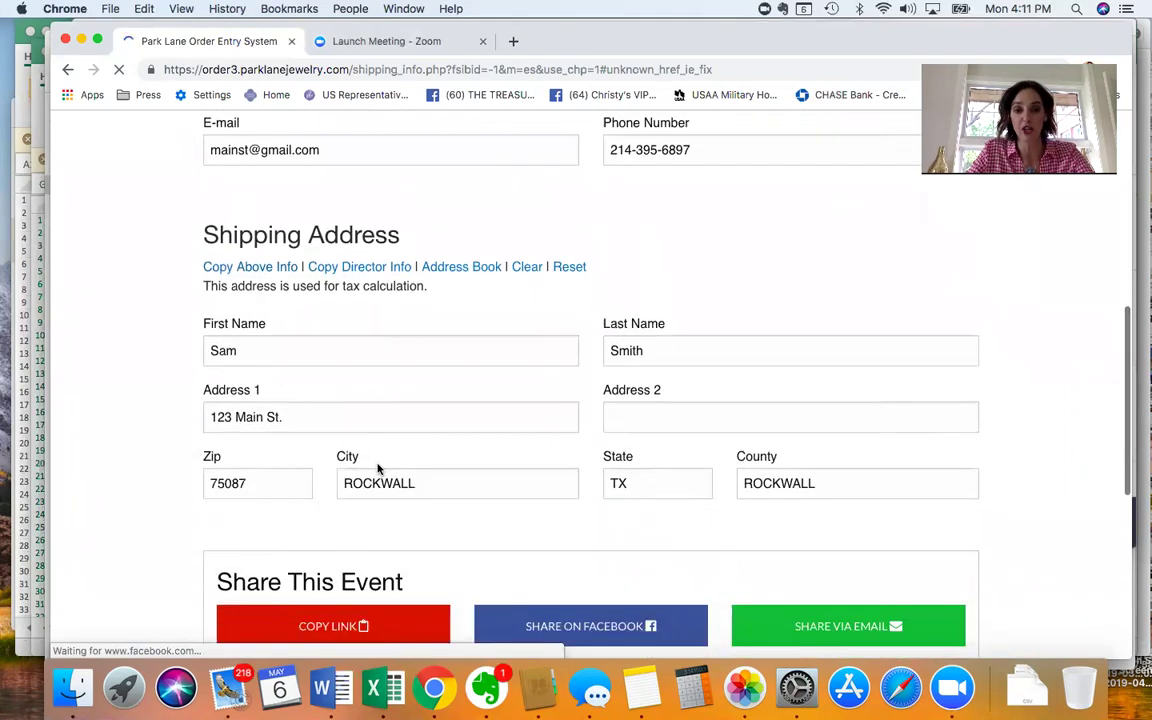
# Copy the event's share link and dismiss the link-copied alert.
pyautogui.scroll(-2, 378, 468)
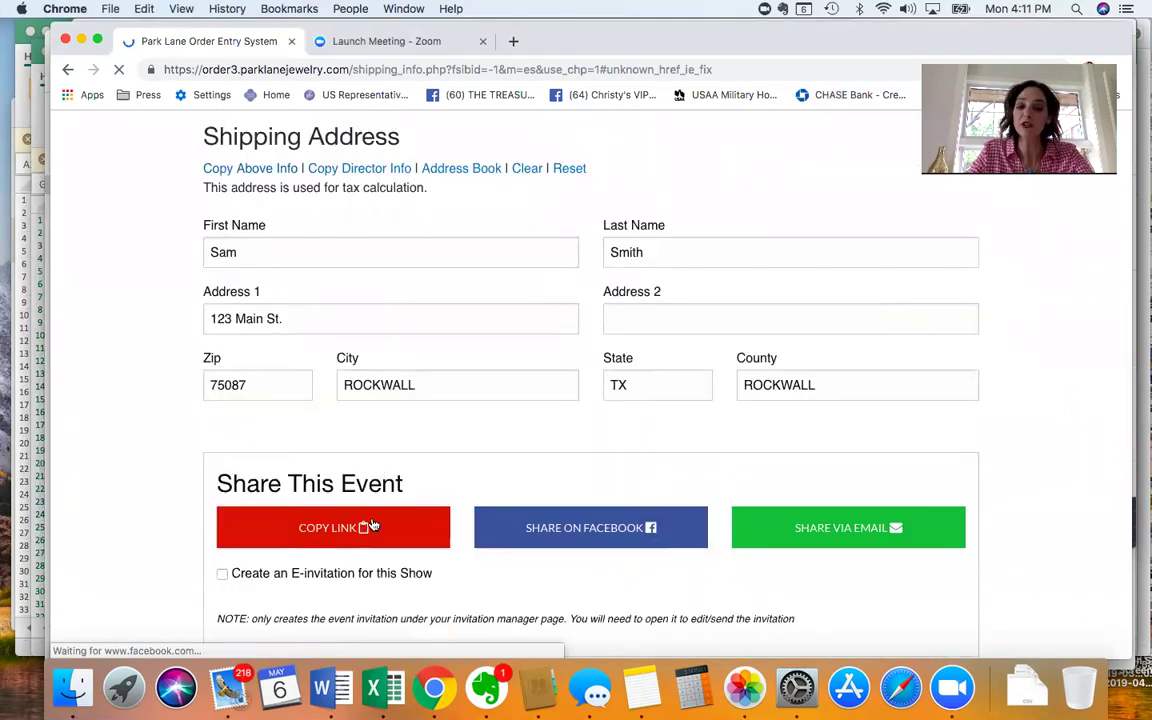
pyautogui.click(322, 545)
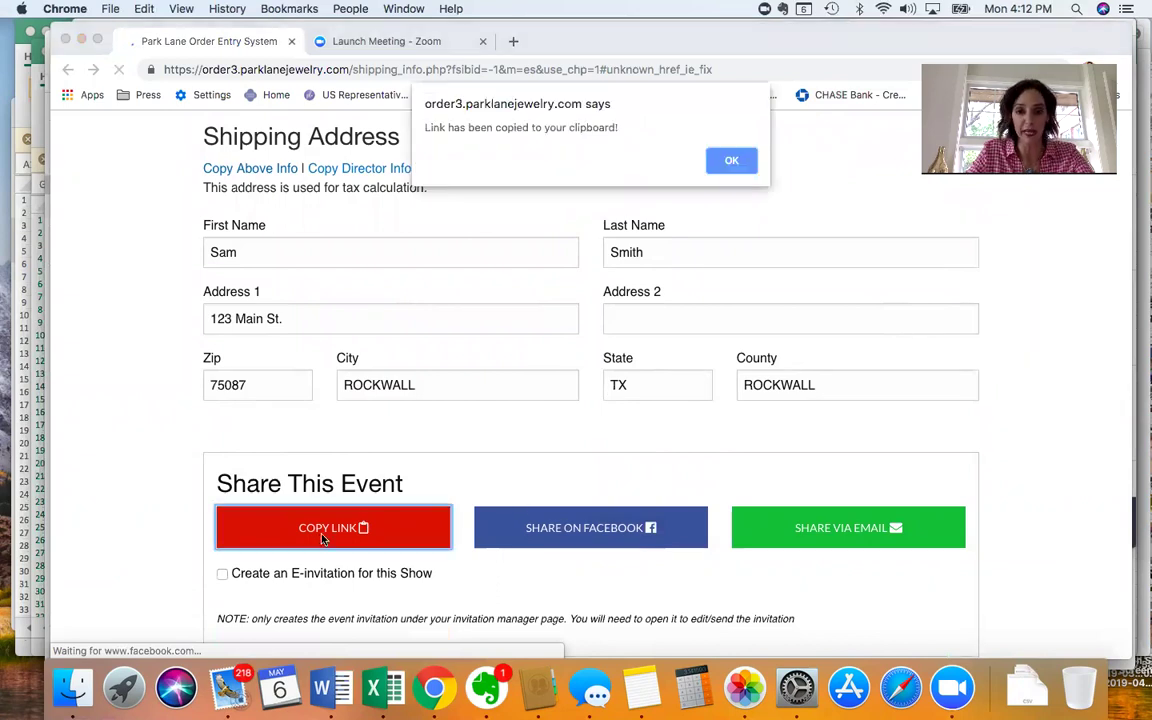
pyautogui.click(733, 163)
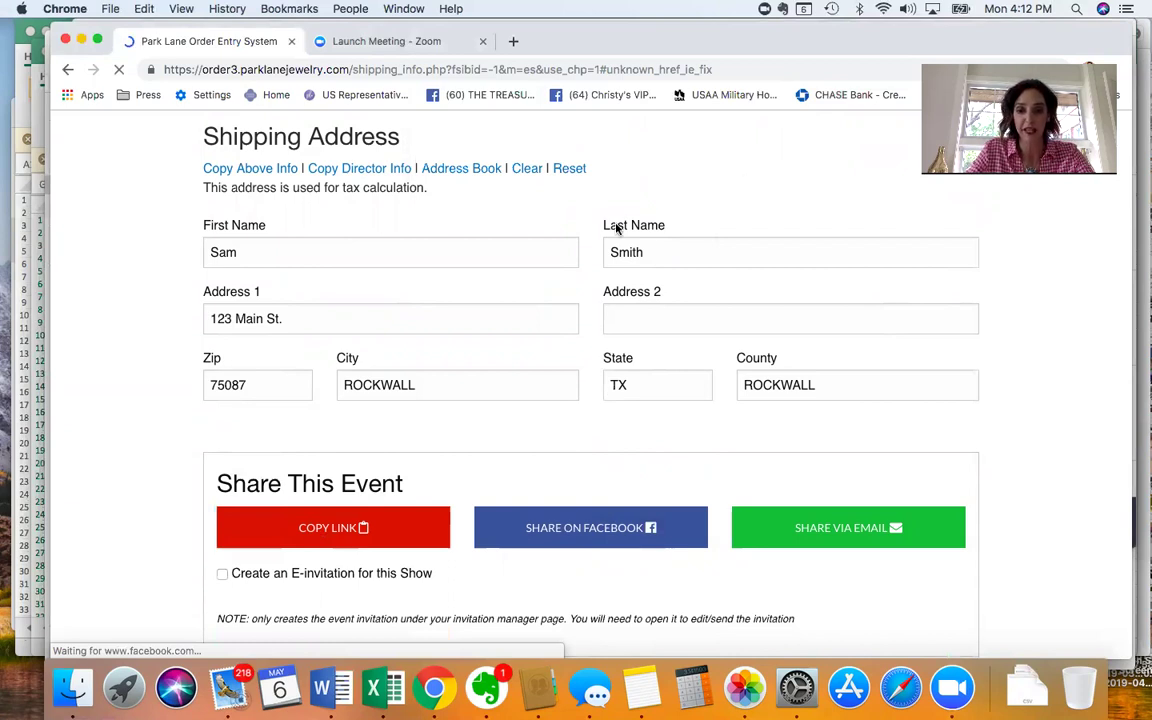
# Save the shipping info and continue to the Customer Info – Add New Customer form.
pyautogui.scroll(-5, 617, 228)
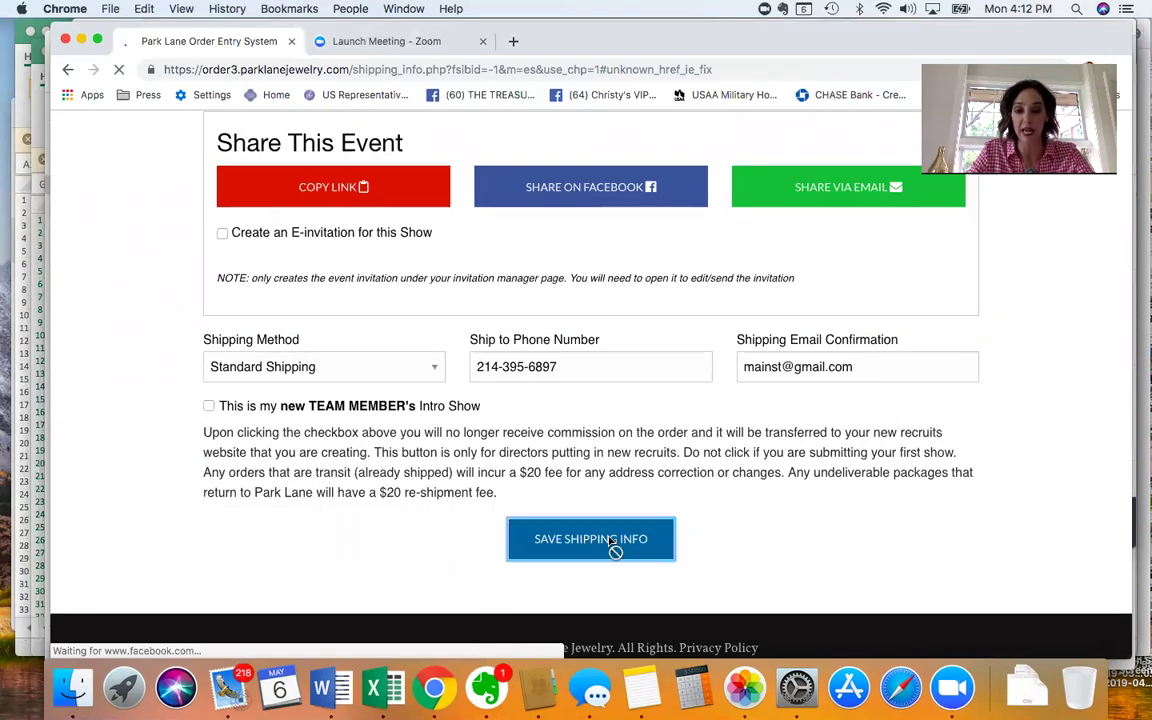
pyautogui.click(610, 540)
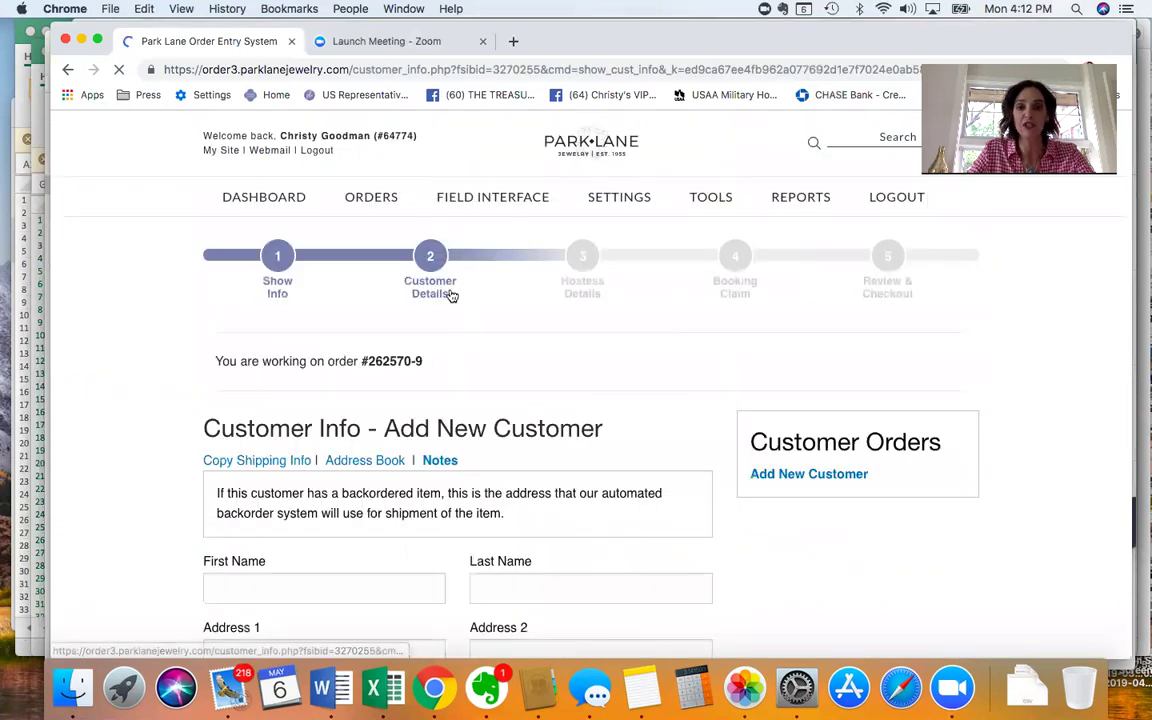
pyautogui.scroll(-1, 451, 295)
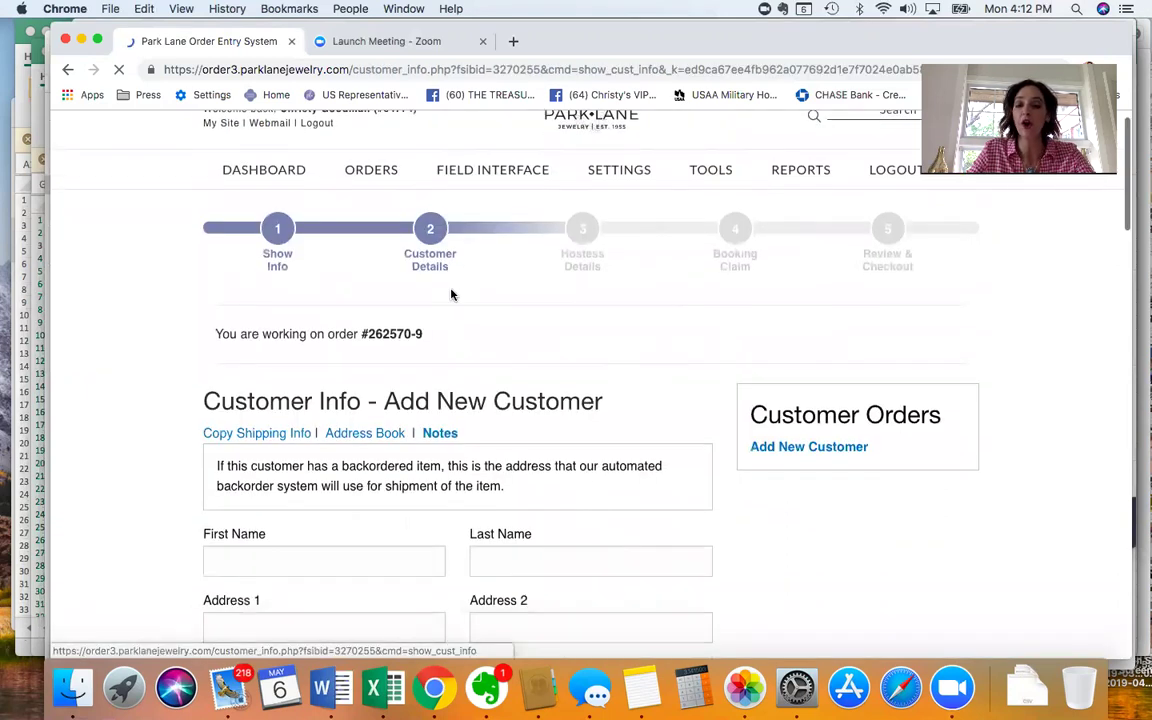
pyautogui.scroll(-8, 451, 295)
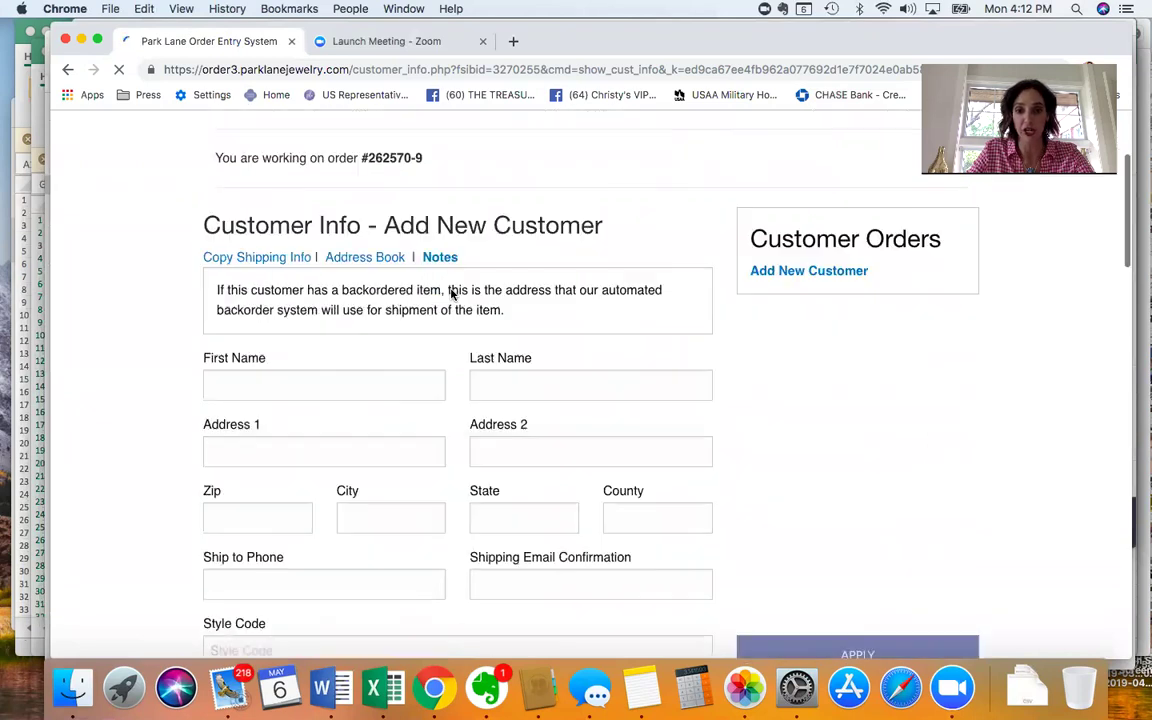
pyautogui.scroll(9, 451, 295)
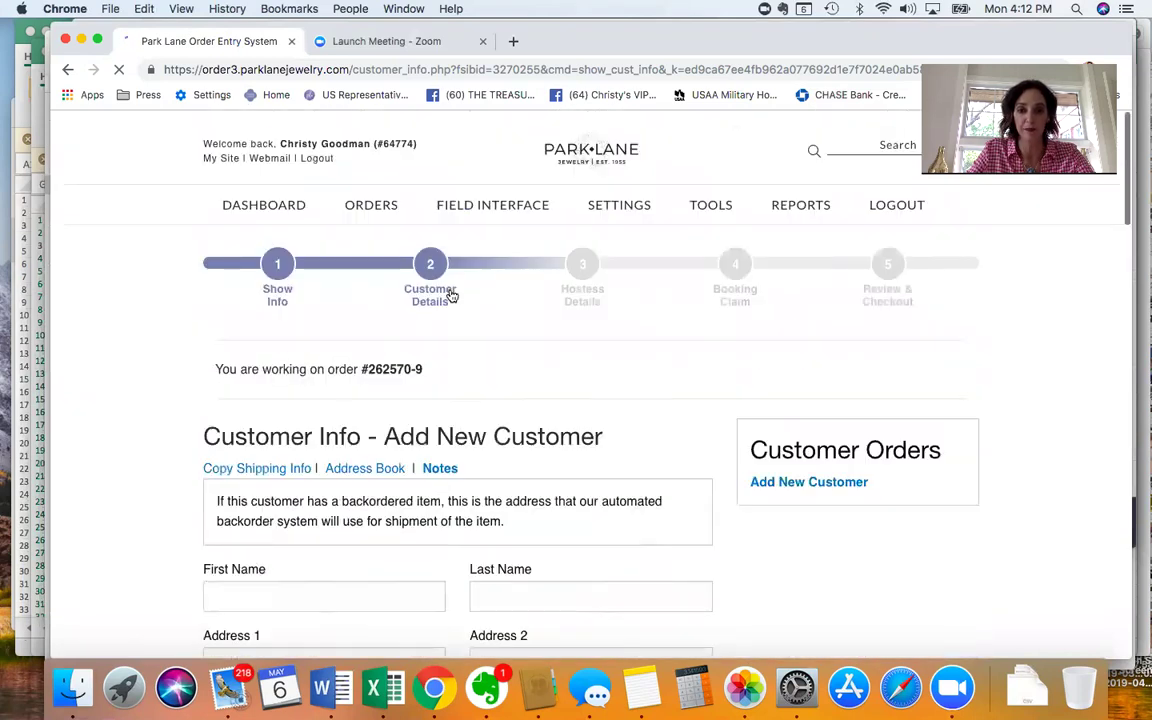
# Advance through step 3 Hostess Details to the blank step 4 Booking Claim page.
pyautogui.click(591, 273)
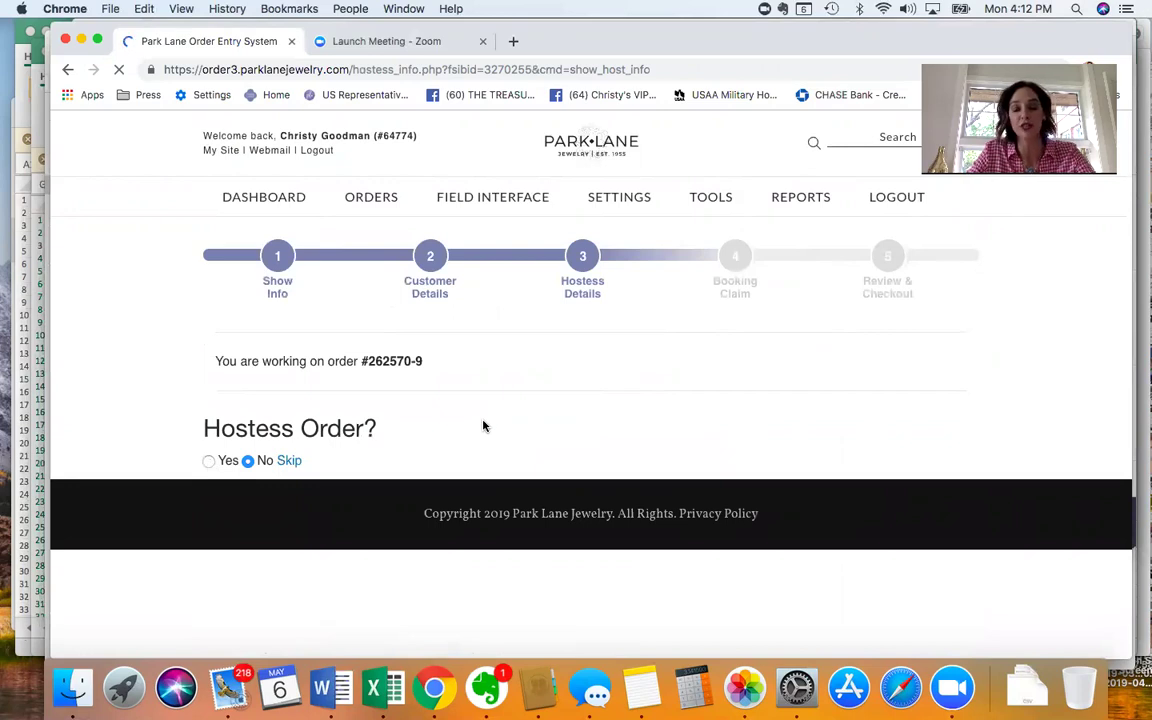
pyautogui.click(735, 278)
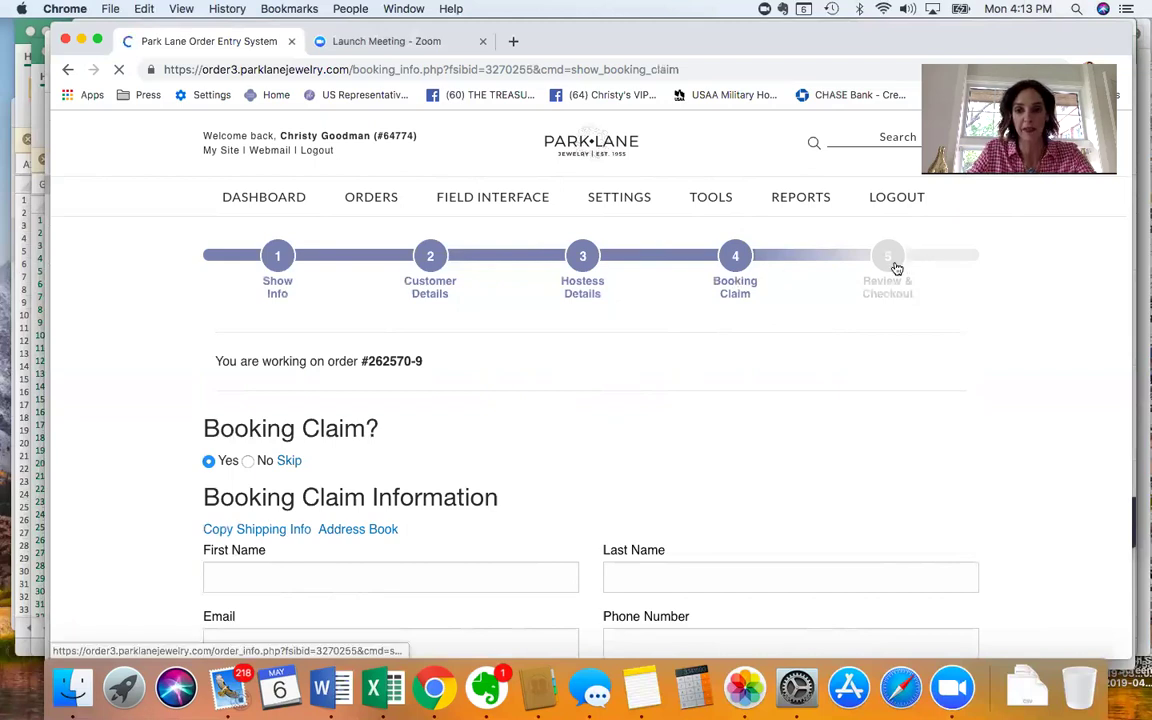
# Go to step 5 Review & Checkout, leave the page, and scroll through the 0.00 totals.
pyautogui.click(903, 262)
pyautogui.click(700, 248)
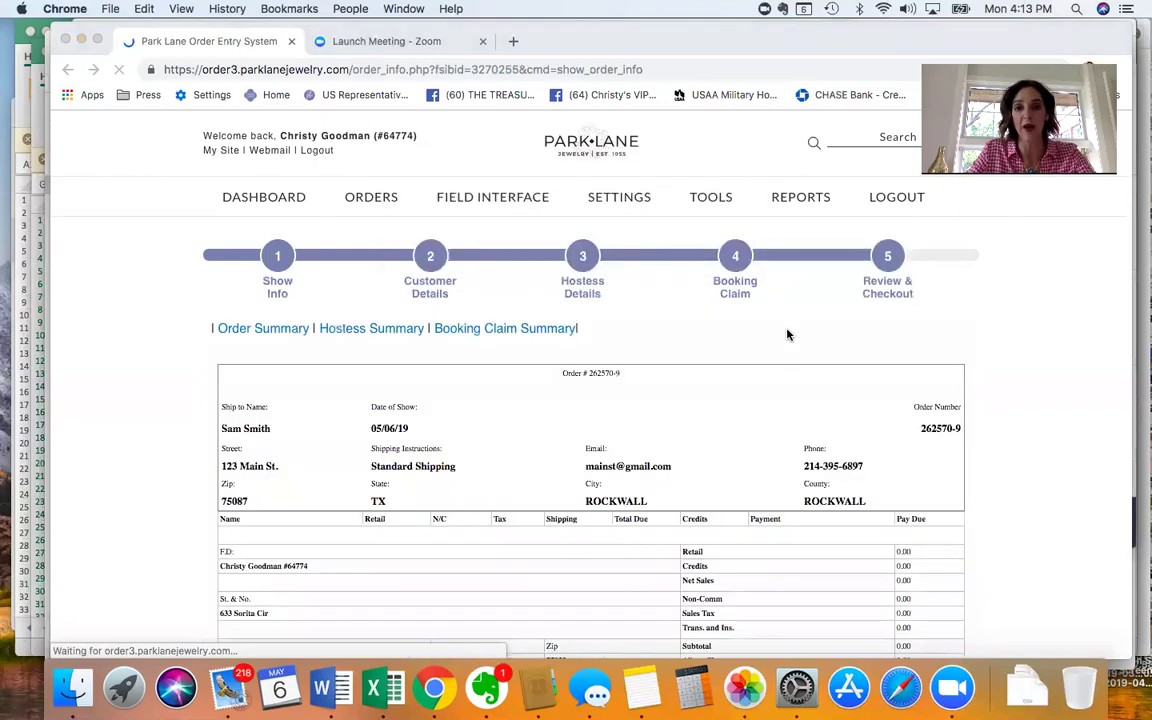
pyautogui.scroll(-1, 787, 335)
pyautogui.scroll(-2, 787, 335)
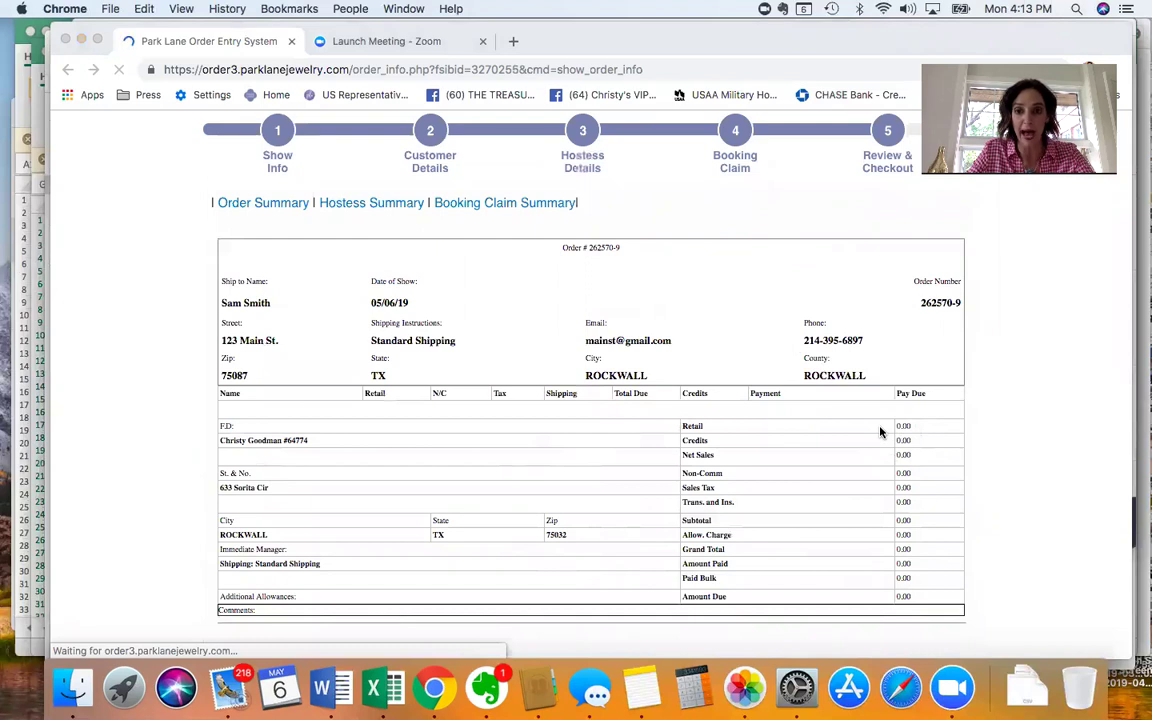
pyautogui.scroll(-10, 880, 432)
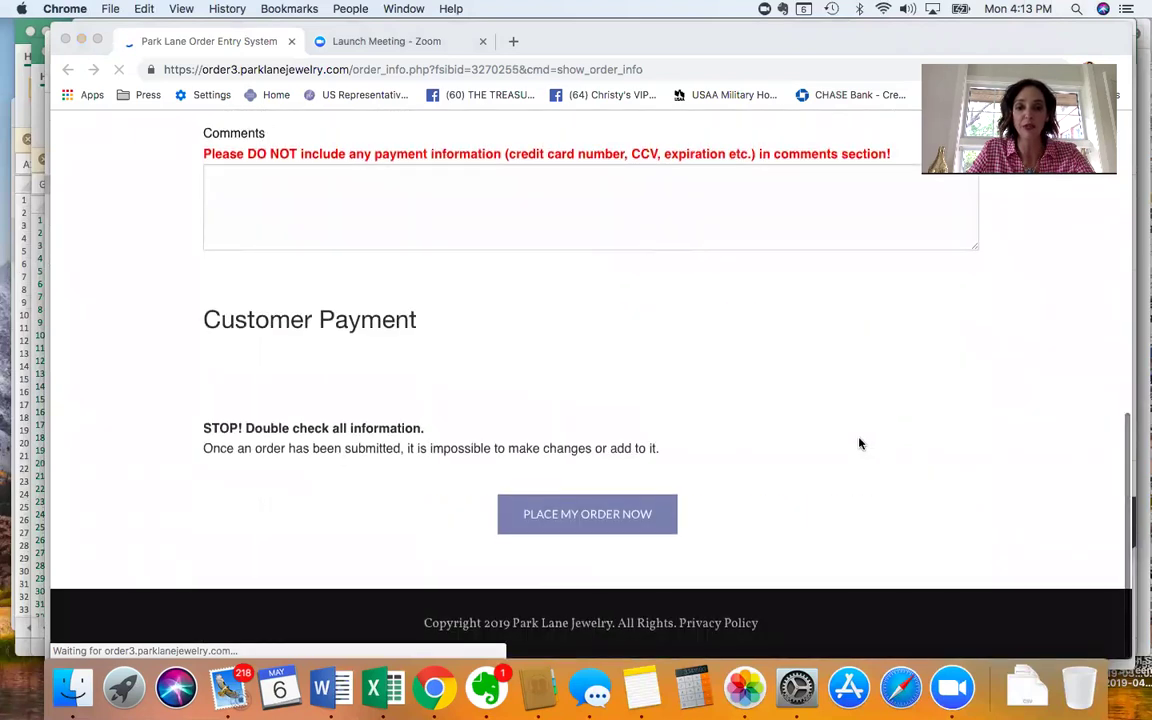